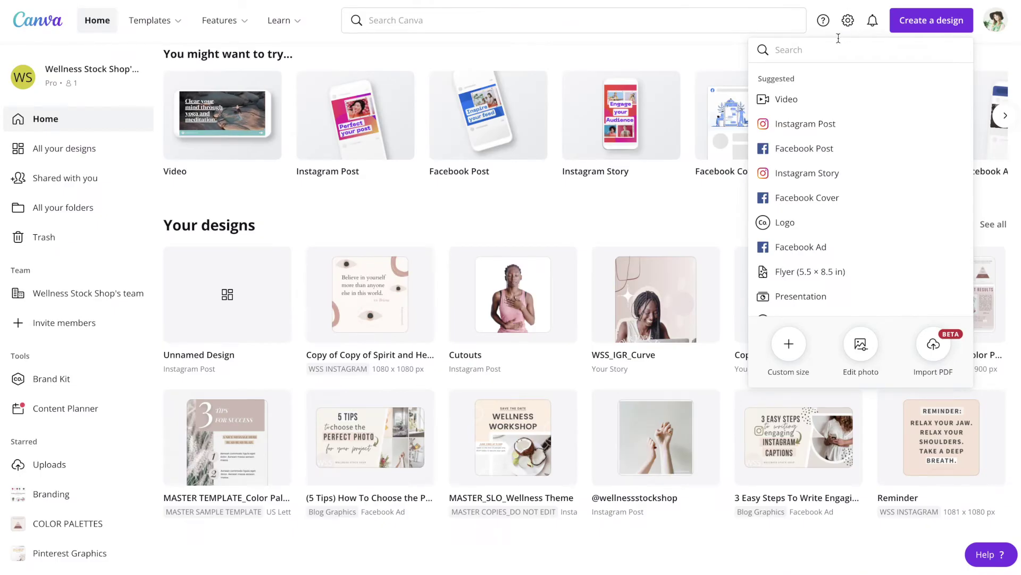
Step: Create a blank Instagram Post design and show the previously uploaded images
left_click(916, 24)
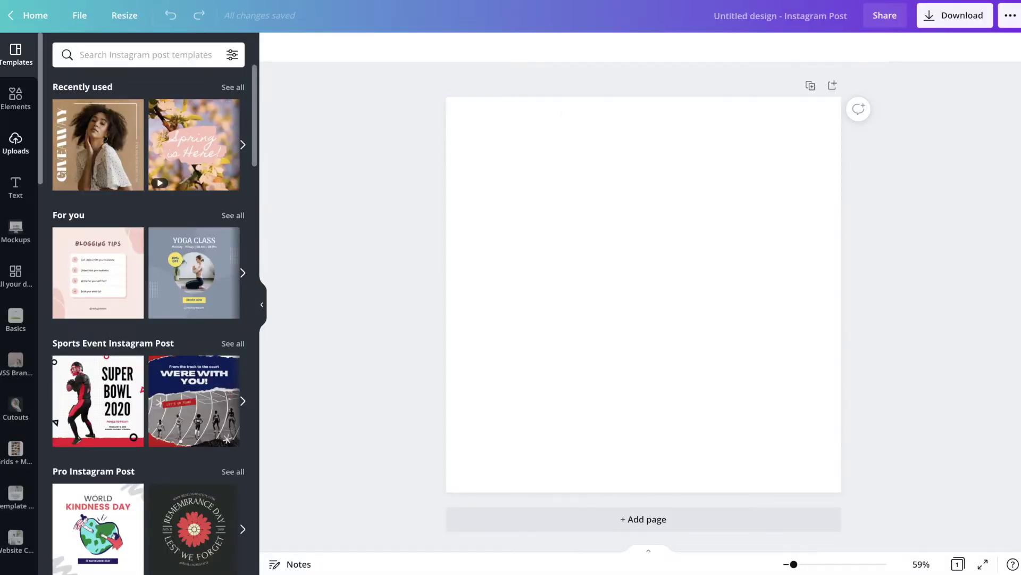
left_click(17, 146)
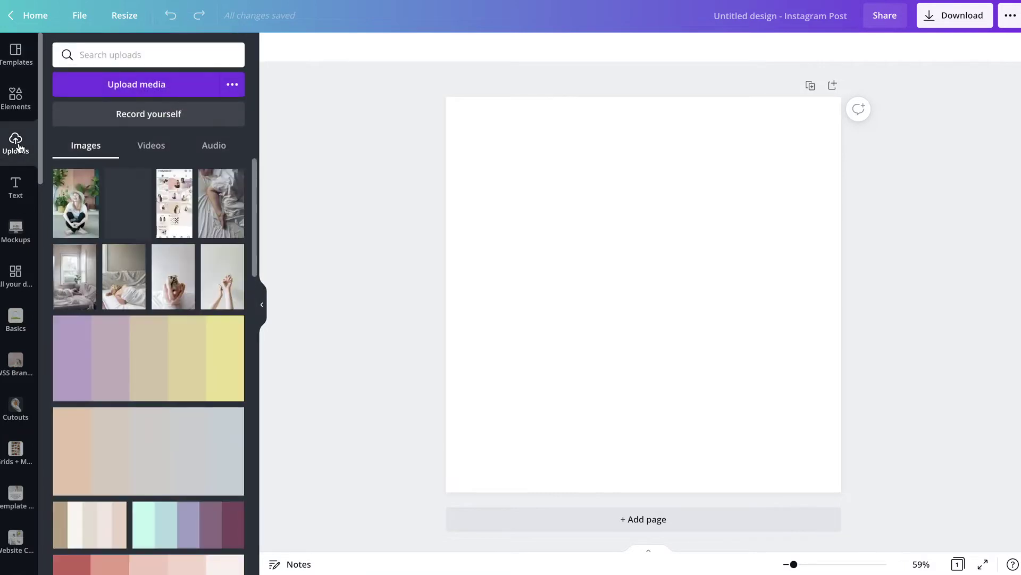
Step: Add the laughing woman-in-hat photo and enlarge and centre it to cover the square page
left_click(73, 204)
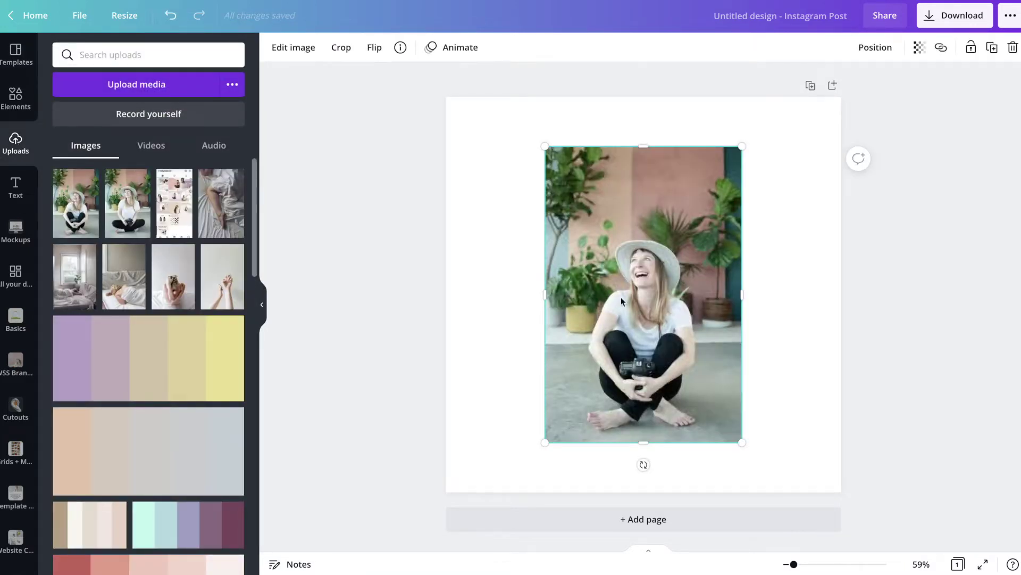
left_click_drag(546, 149, 372, 4)
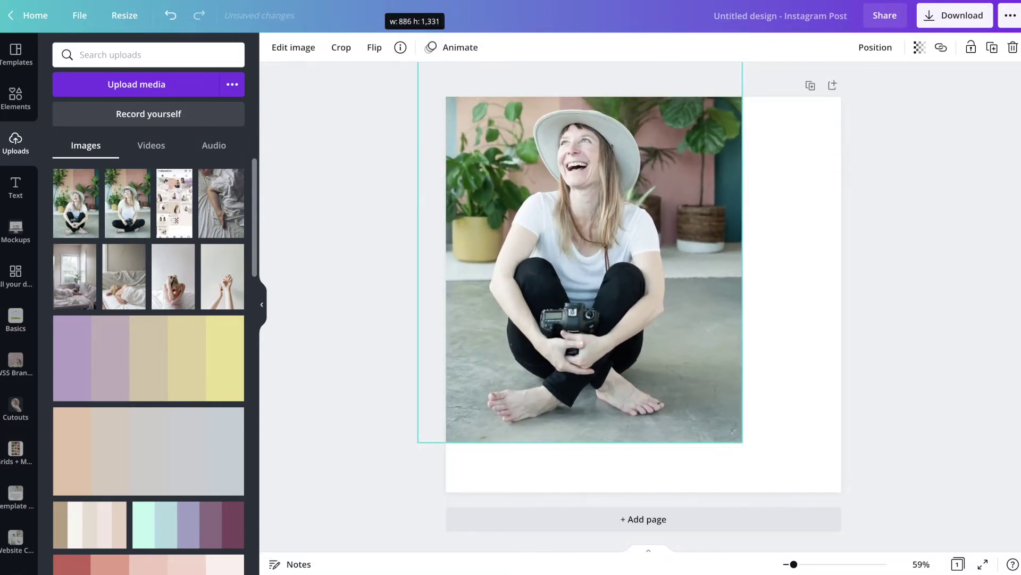
left_click_drag(373, 5, 353, 2)
left_click_drag(743, 439, 791, 496)
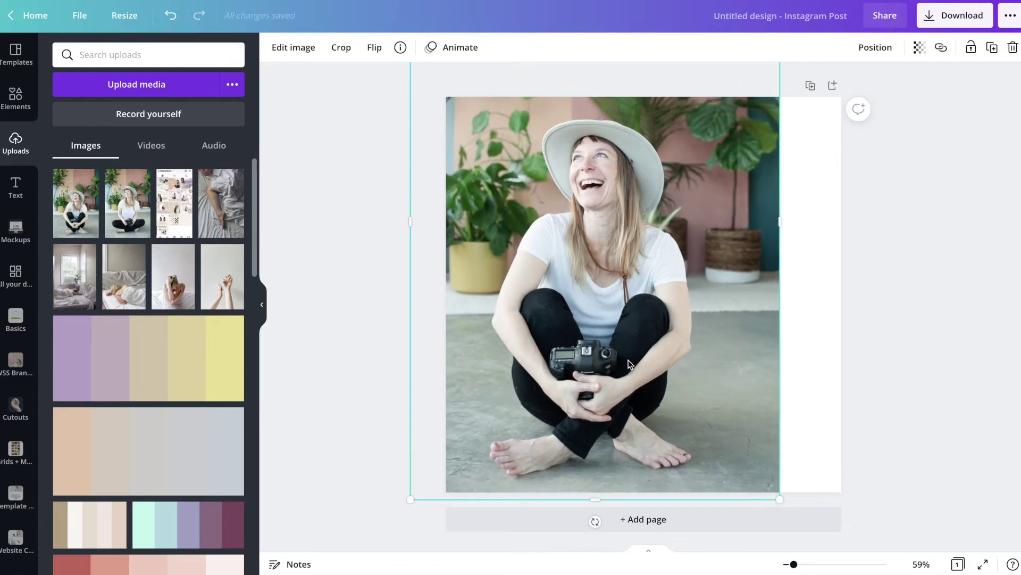
left_click_drag(628, 363, 674, 359)
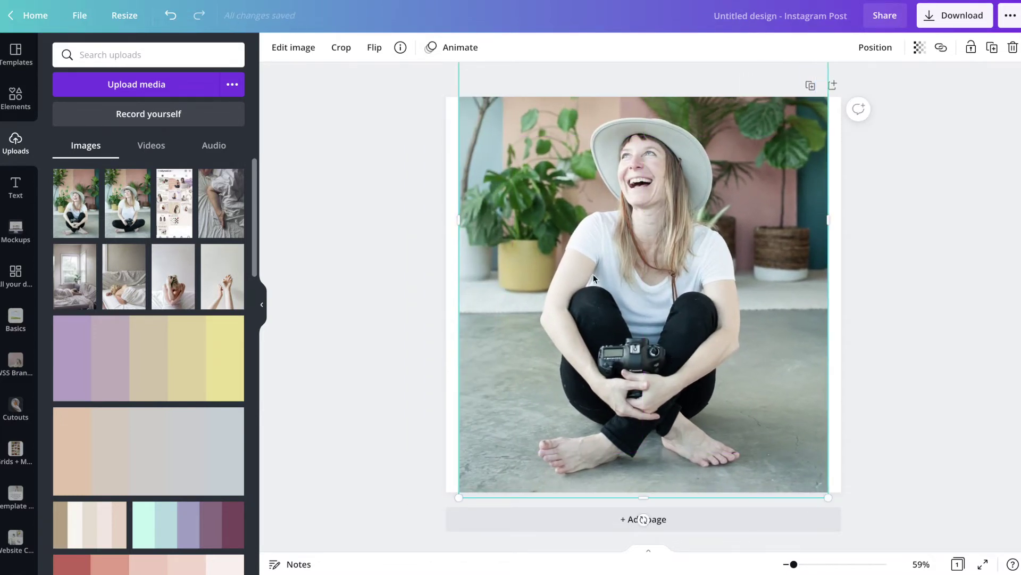
Step: Apply Background Remover to the photo, leaving the woman cut out on white
left_click(302, 53)
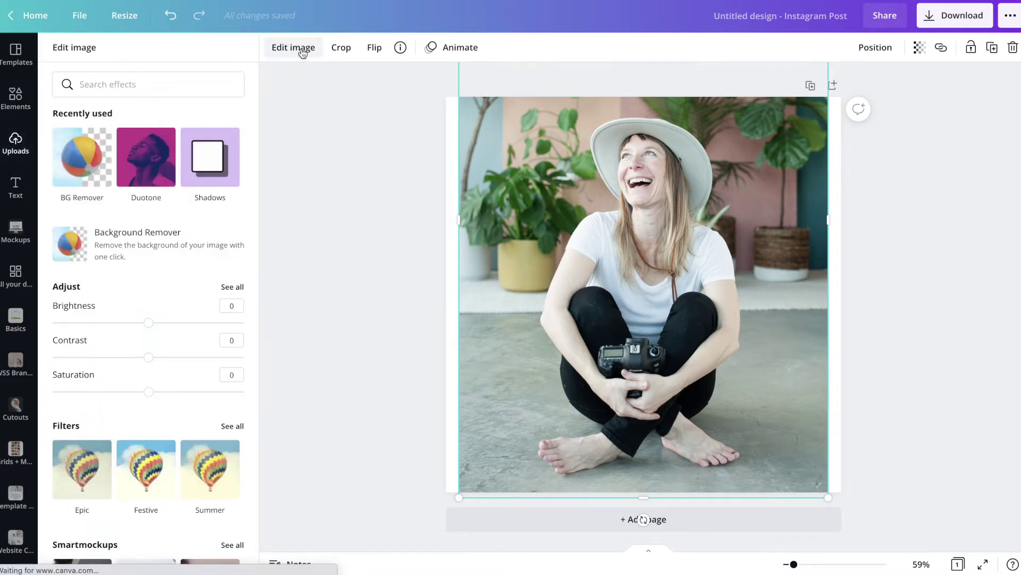
left_click(147, 241)
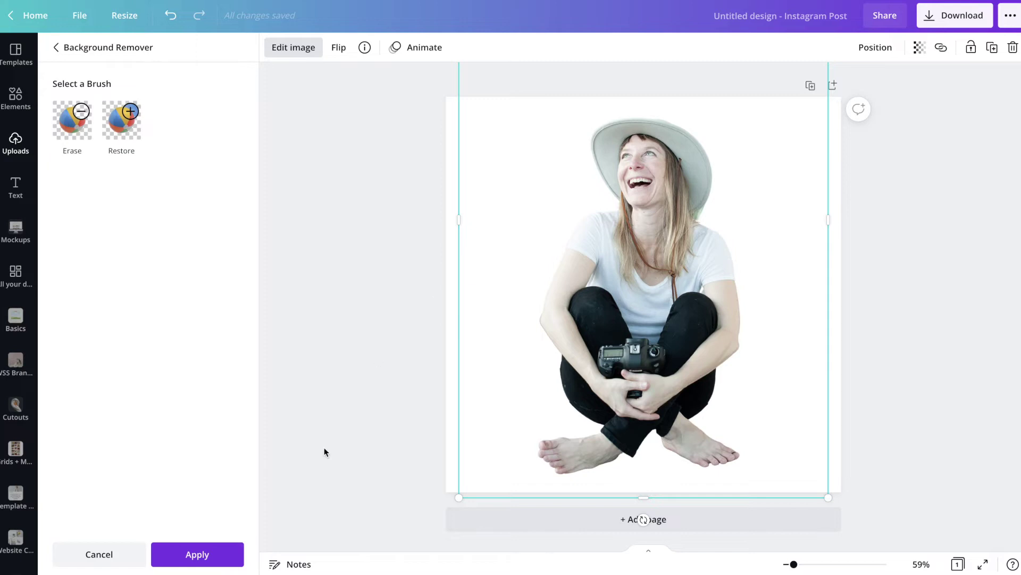
left_click(203, 555)
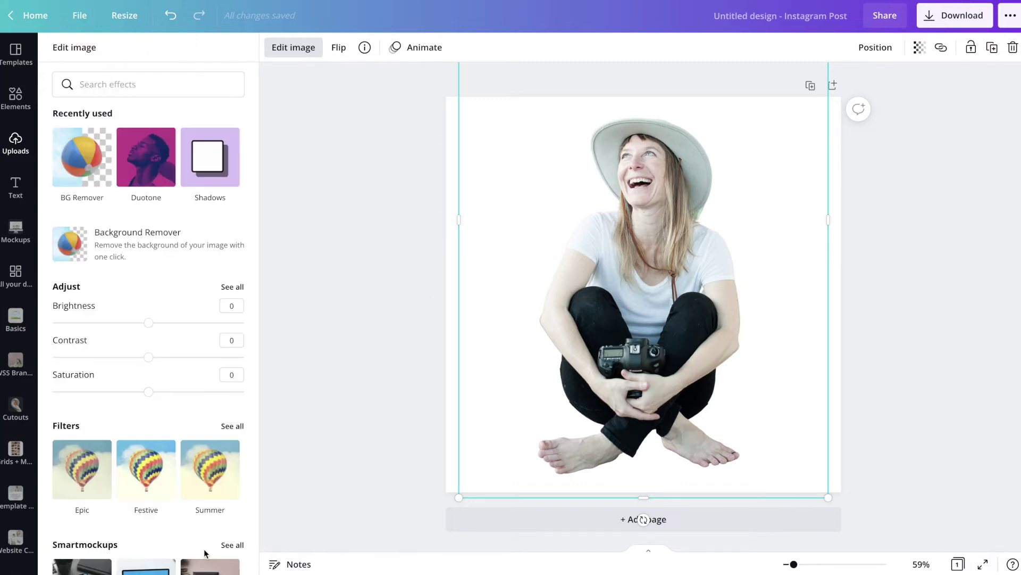
left_click(397, 349)
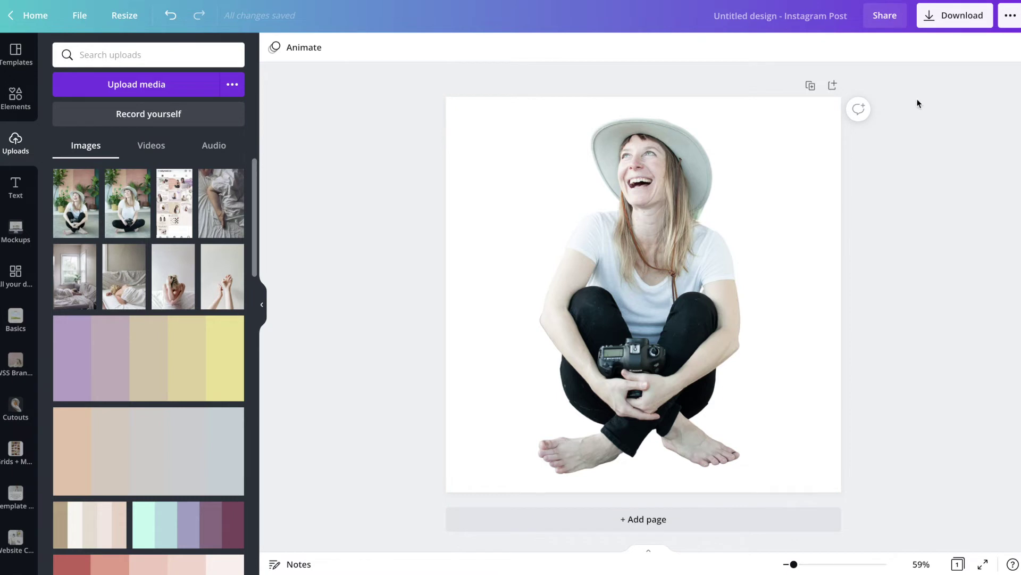
Step: Download the cutout design as a PNG with transparent background
left_click(941, 18)
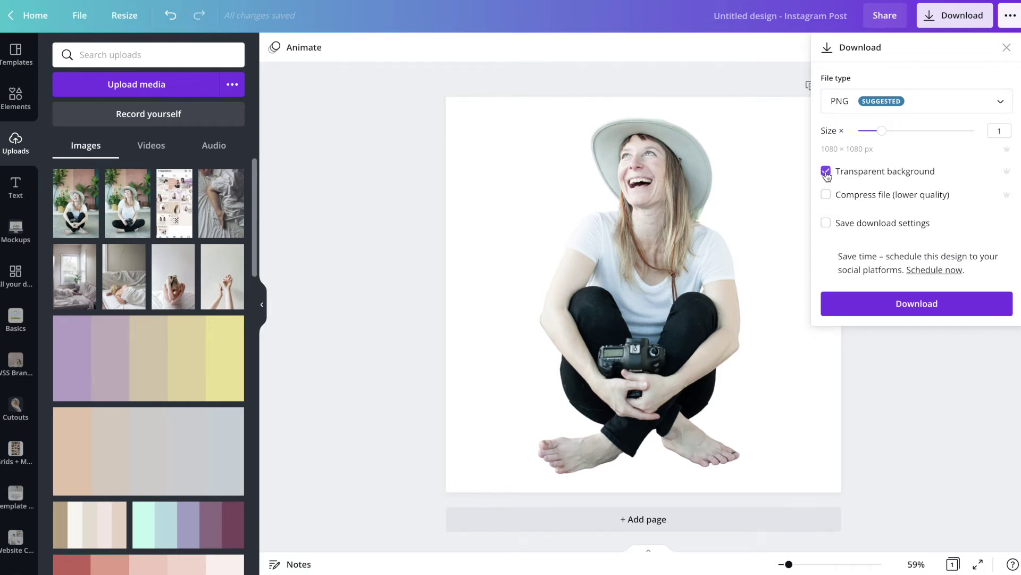
left_click(884, 304)
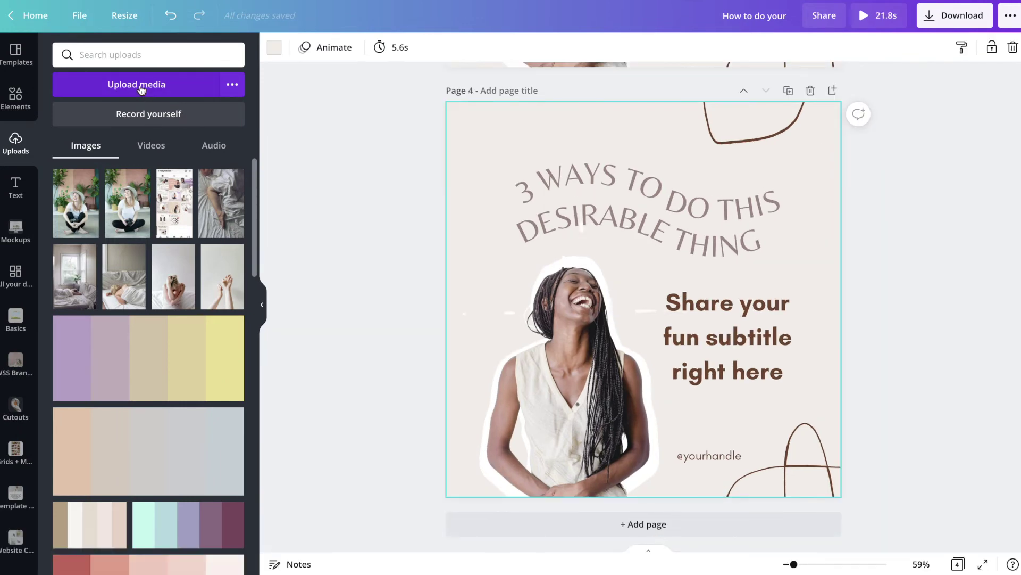
Step: Upload 'Untitled design.png' from Downloads into the template and select the original model photo
left_click(140, 86)
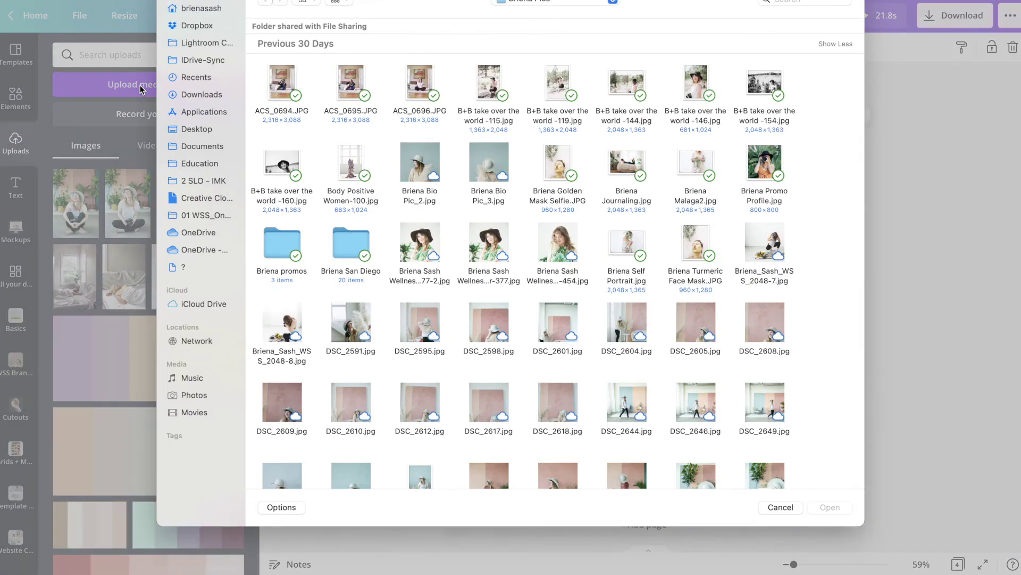
left_click(200, 93)
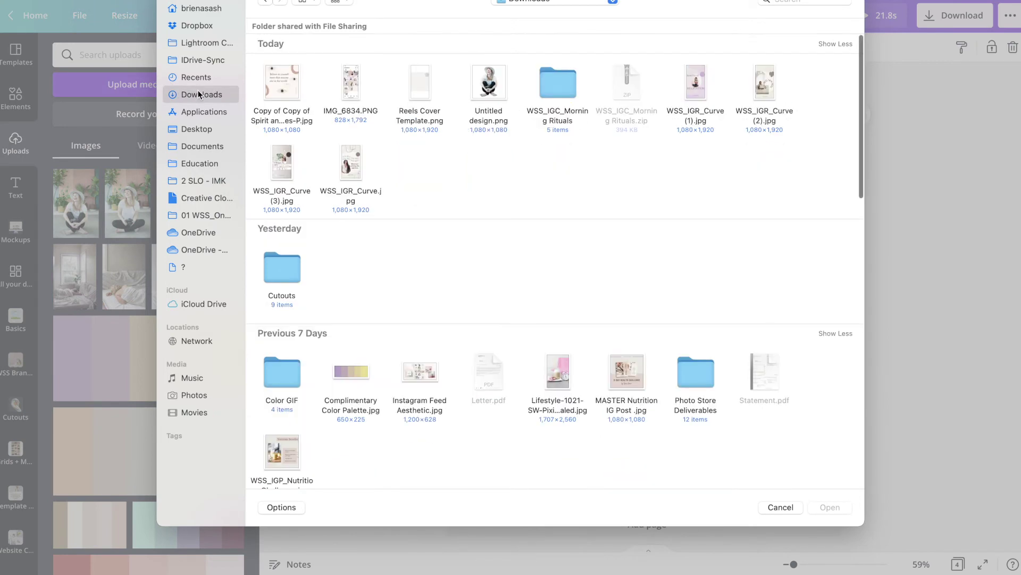
double_click(490, 88)
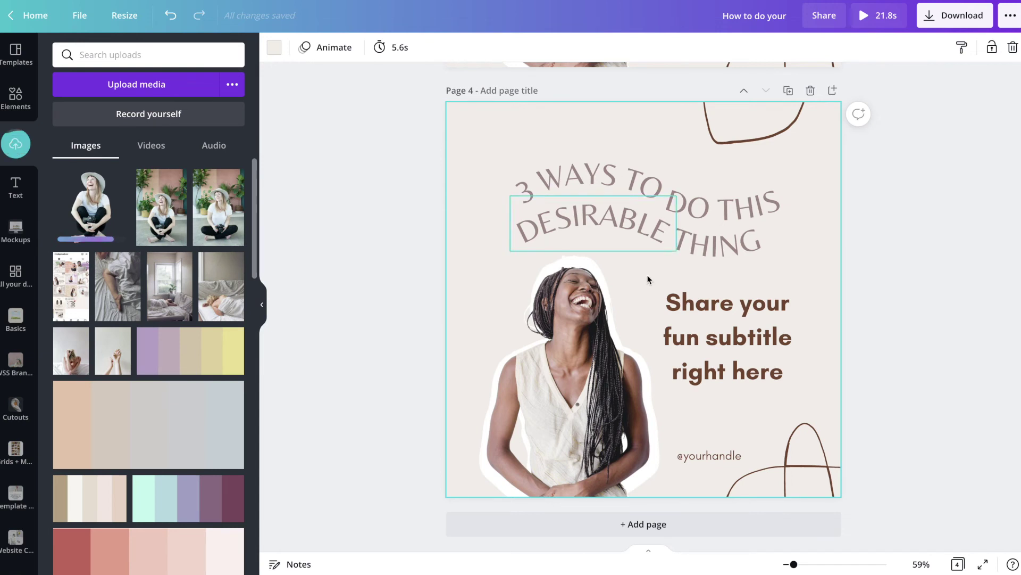
left_click(540, 428)
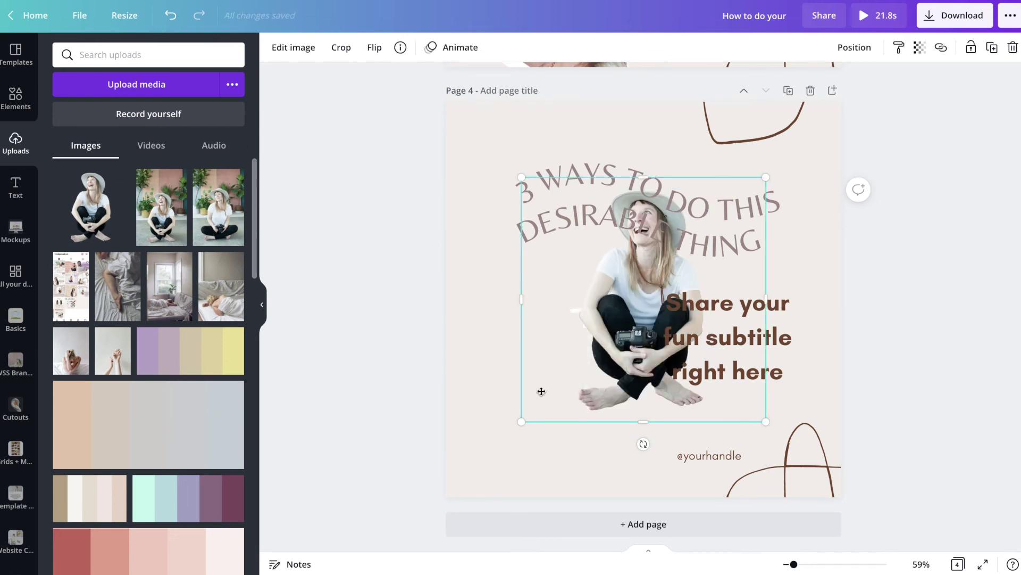
Step: Drag the woman-in-hat cutout down-left into the model's spot below the curved headline
left_click_drag(540, 390, 490, 441)
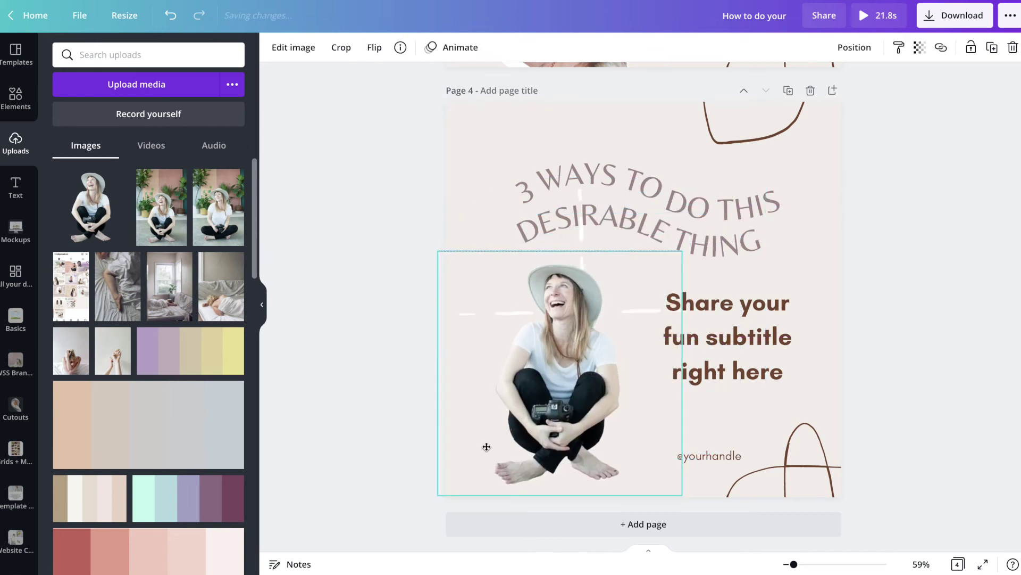
left_click_drag(489, 442, 482, 450)
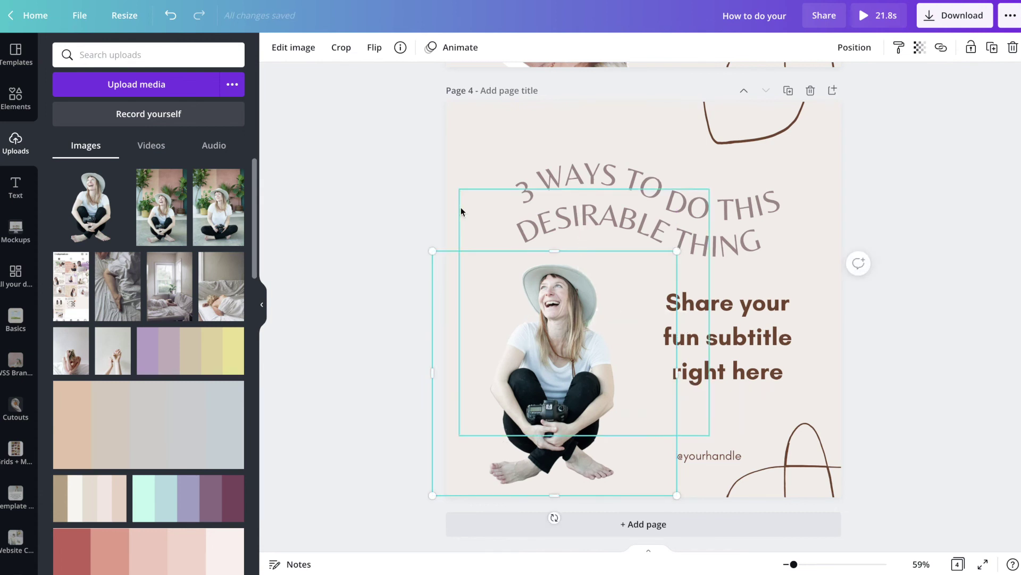
Step: Flip the woman-in-hat cutout horizontally so she faces the opposite direction
left_click(372, 47)
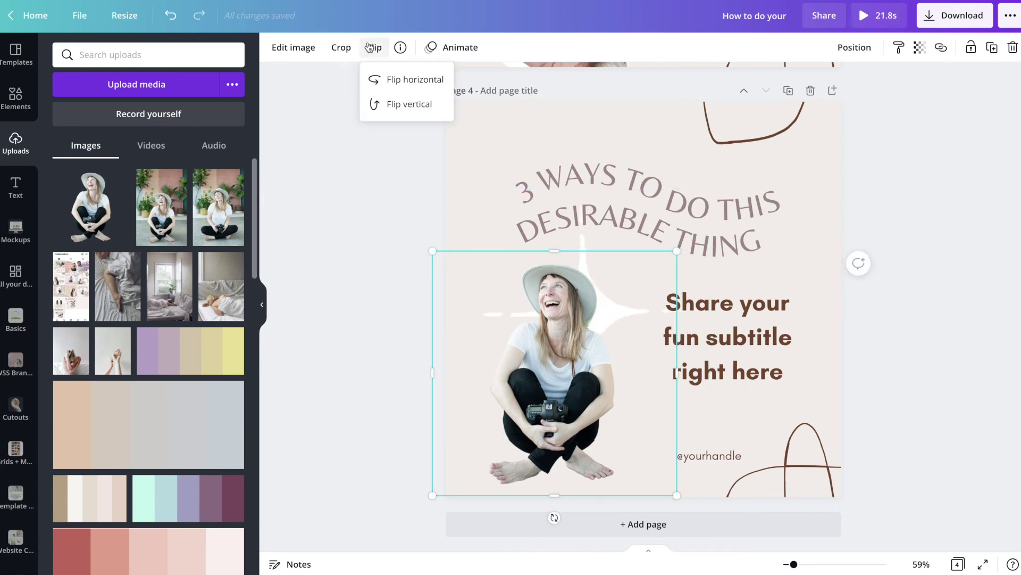
left_click(396, 80)
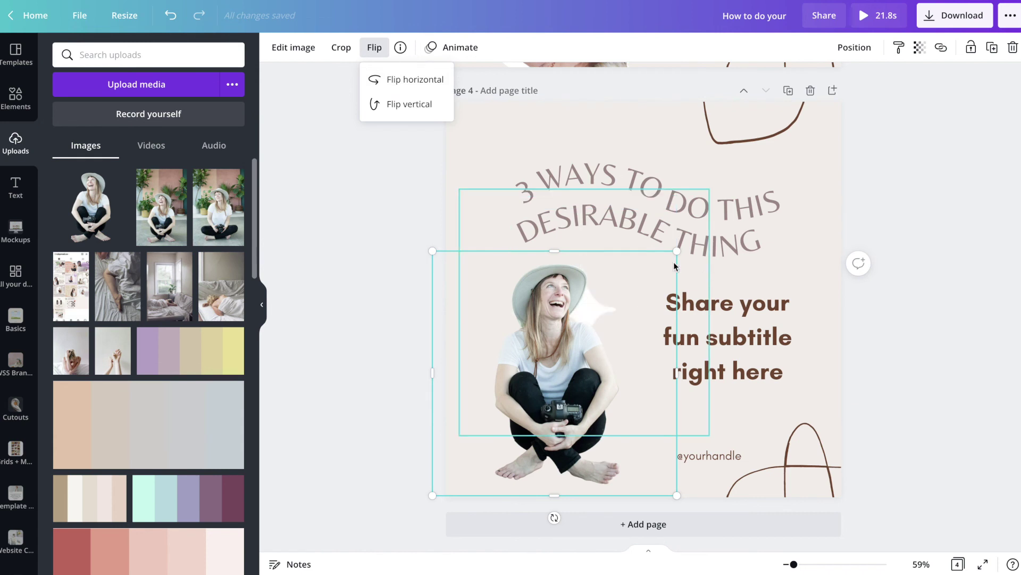